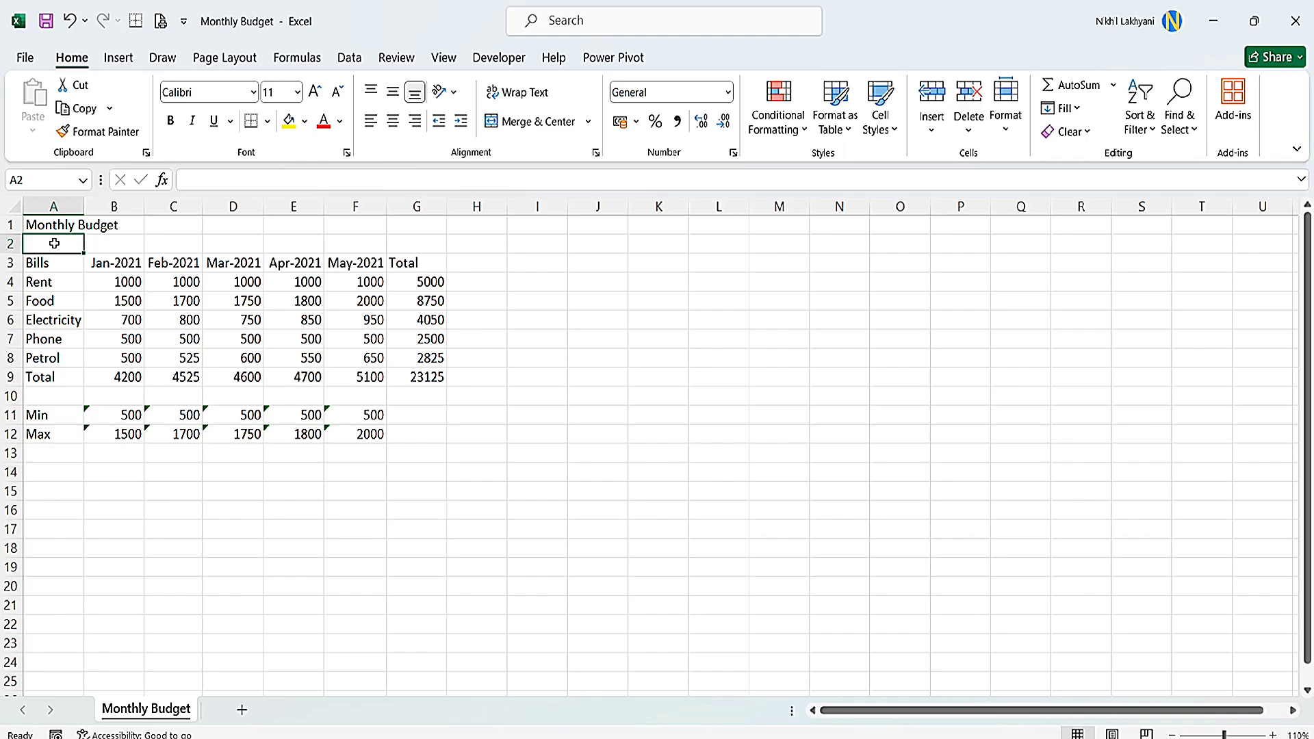
Step: Enter the formula =2+3+3+5+7+10 in cell B13 and check its contents
click(113, 452)
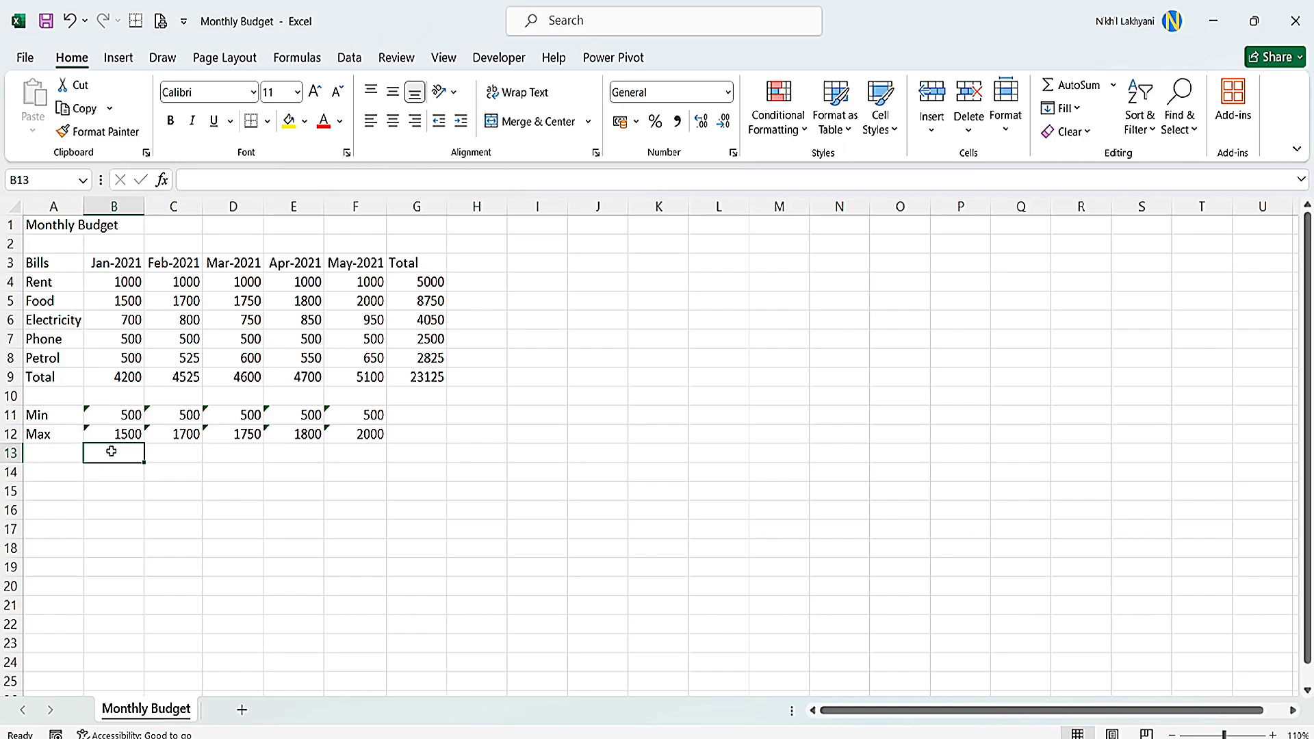
text(=)
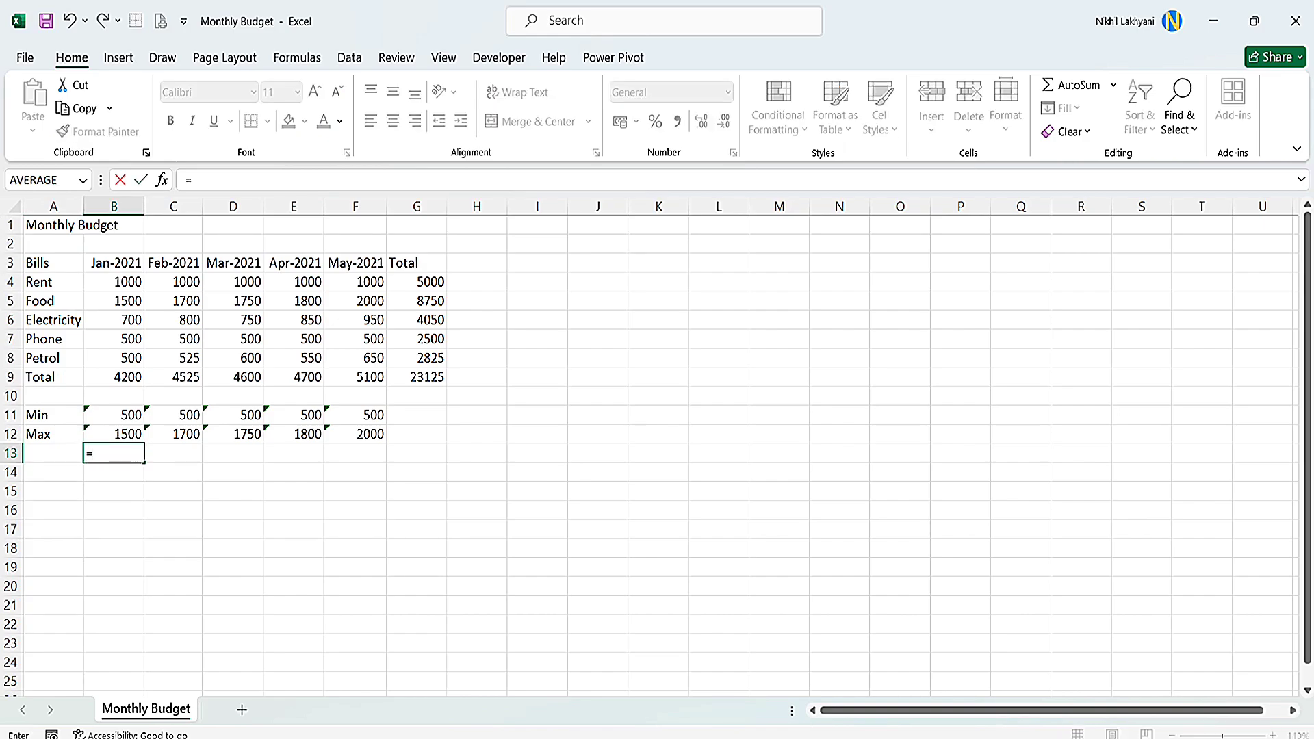
text(2+3+3+5+7+1)
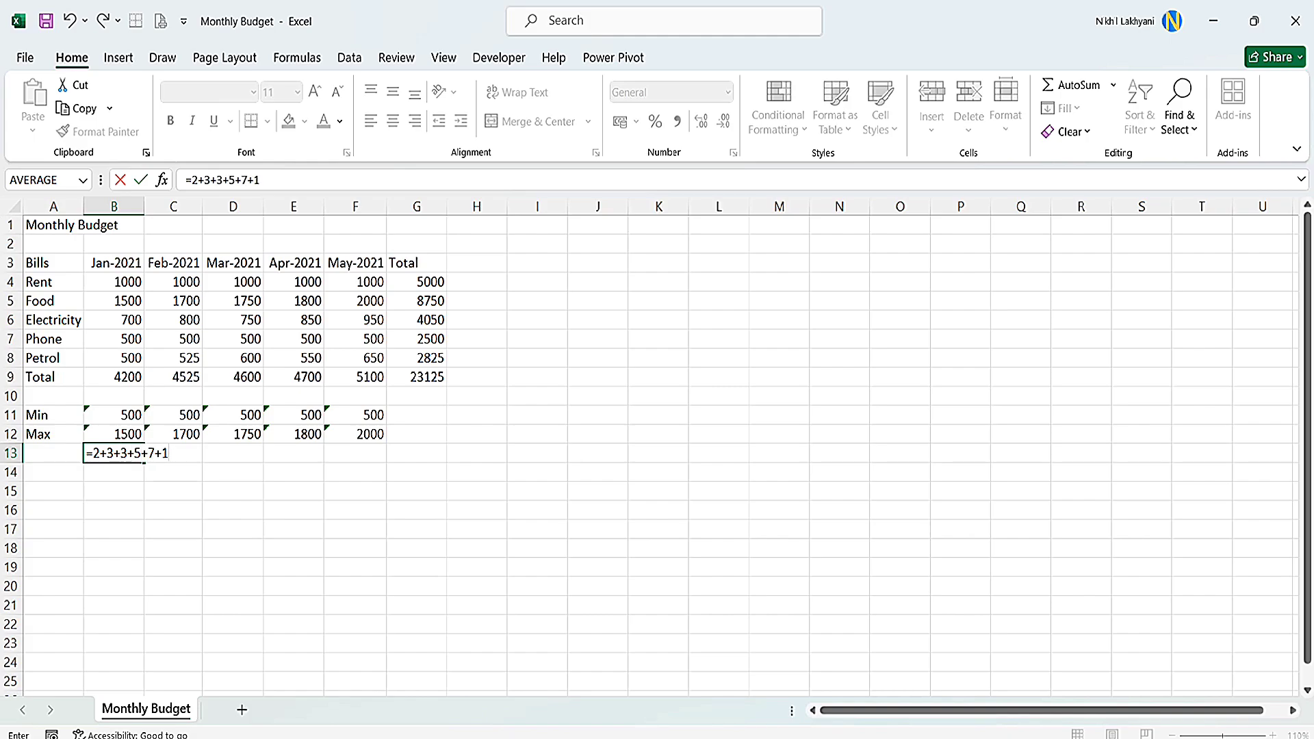
text(0)
key(Return)
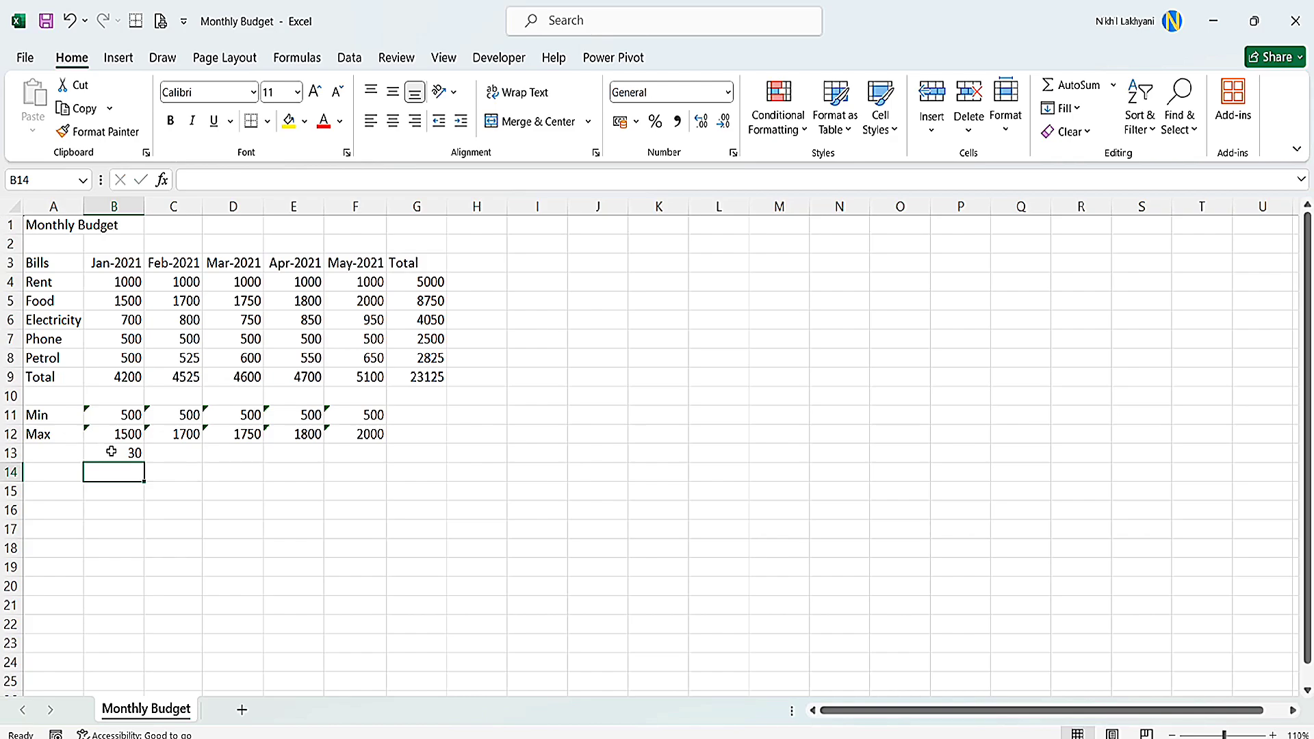
double_click(111, 452)
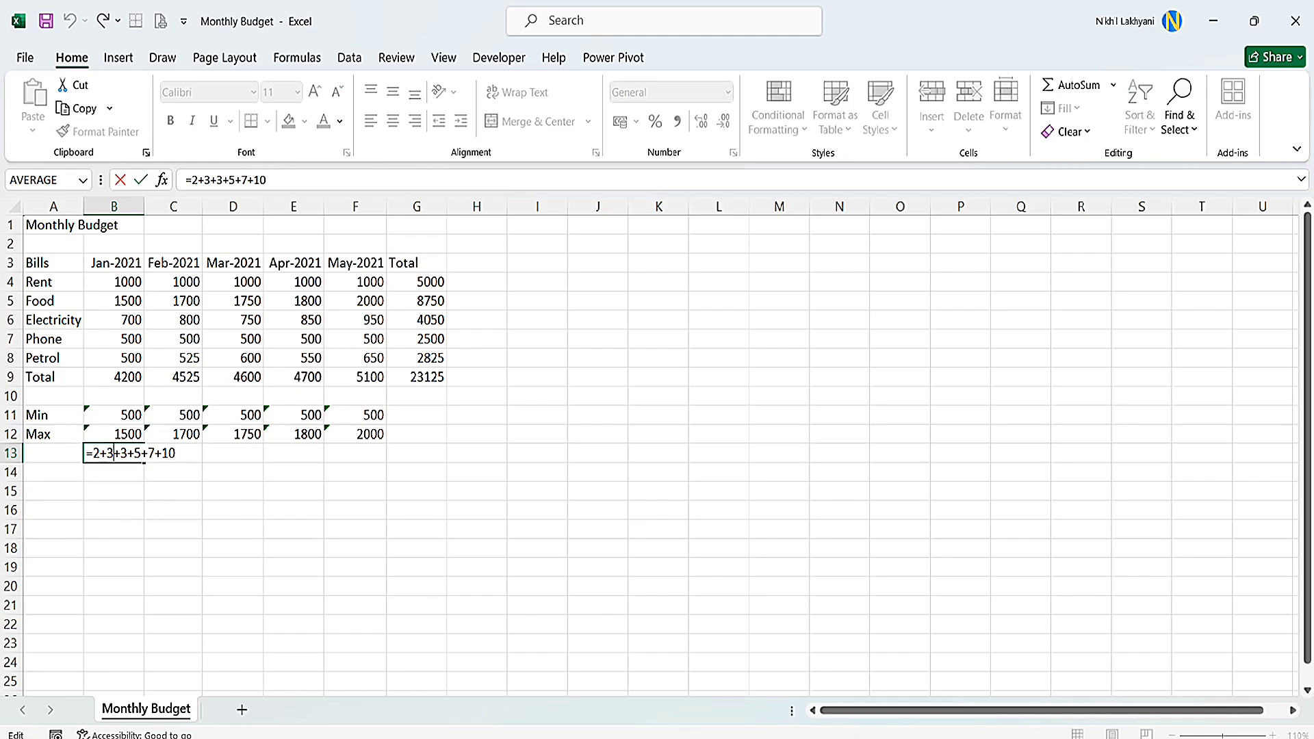
key(Return)
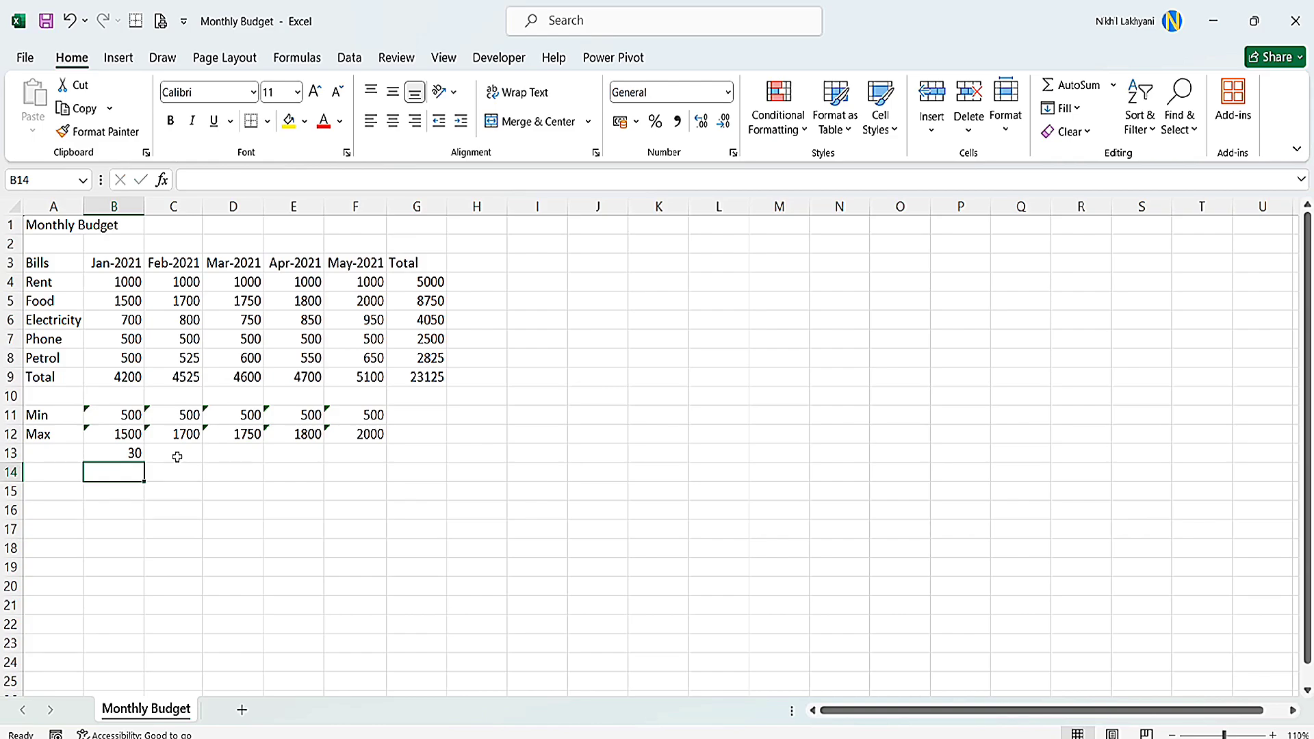
Step: Enter the formula =30/6 in cell B14 to work out the average by hand
double_click(134, 472)
text(=30)
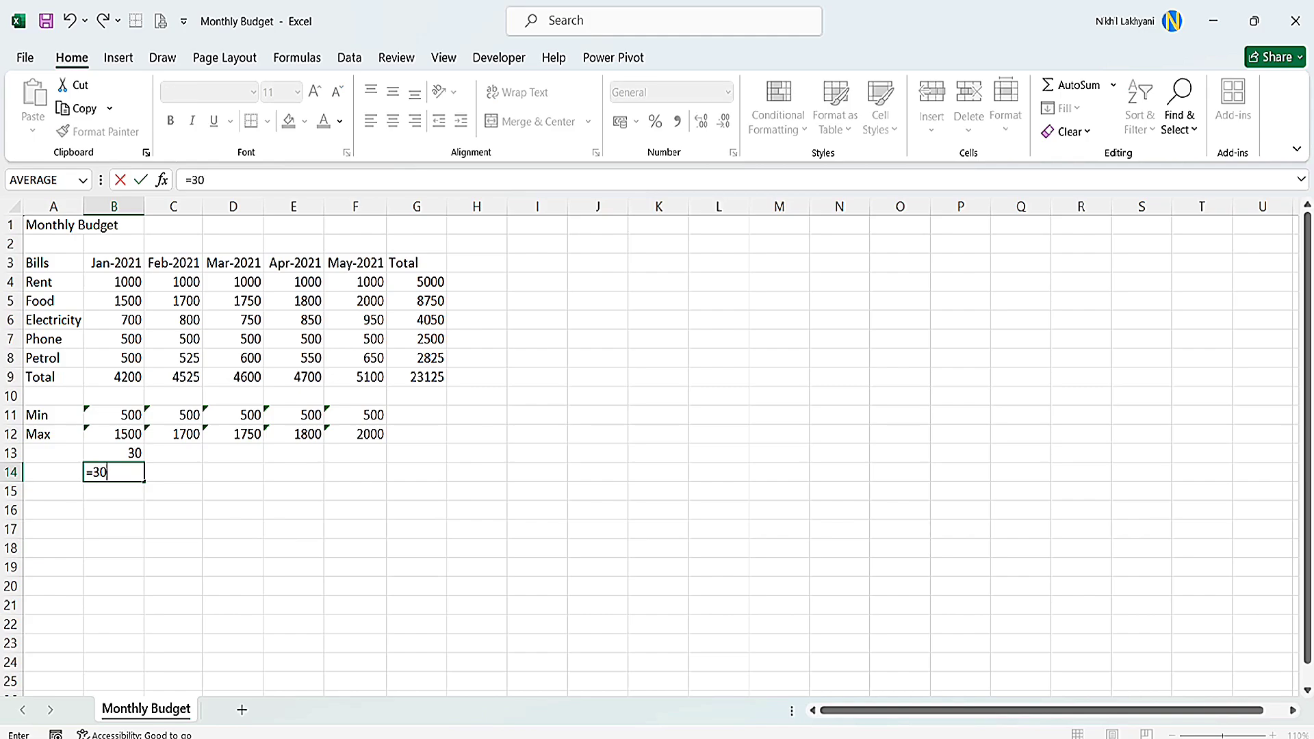
text(/6)
key(Return)
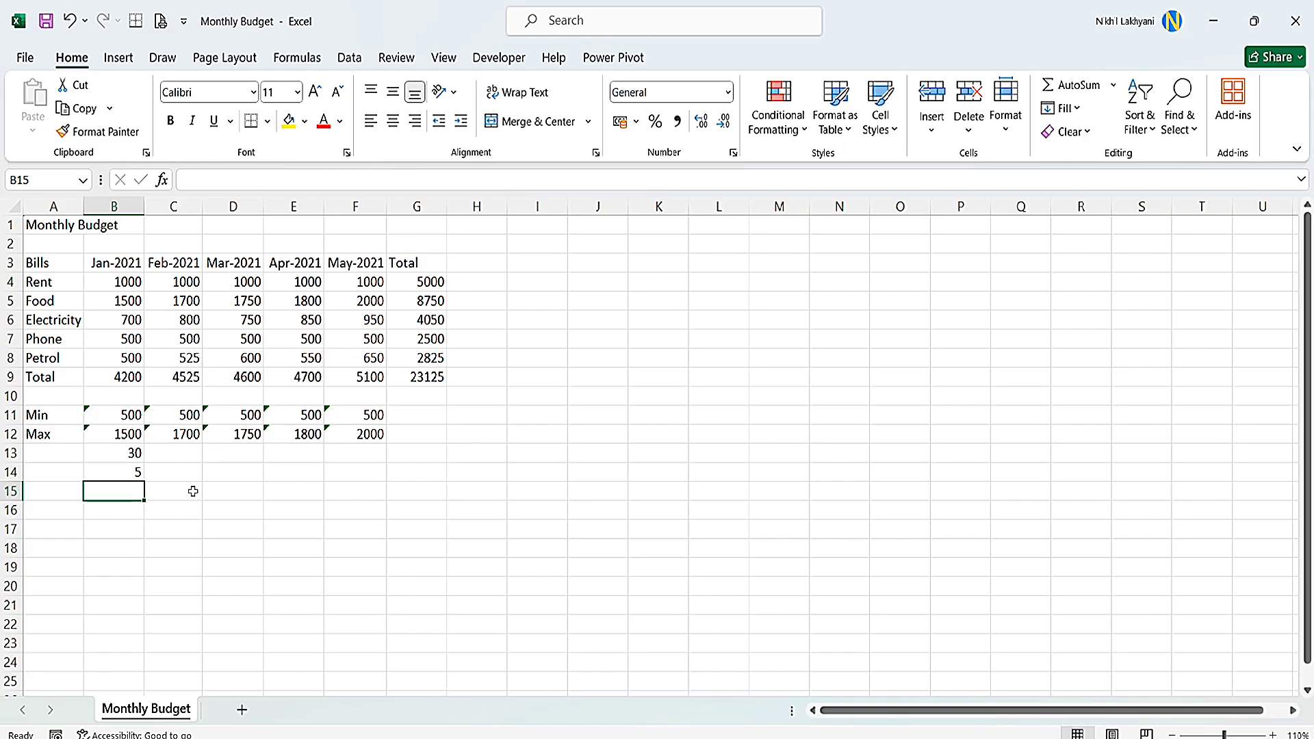
Step: Clear the manual calculation formulas from cells B13 and B14
click(110, 457)
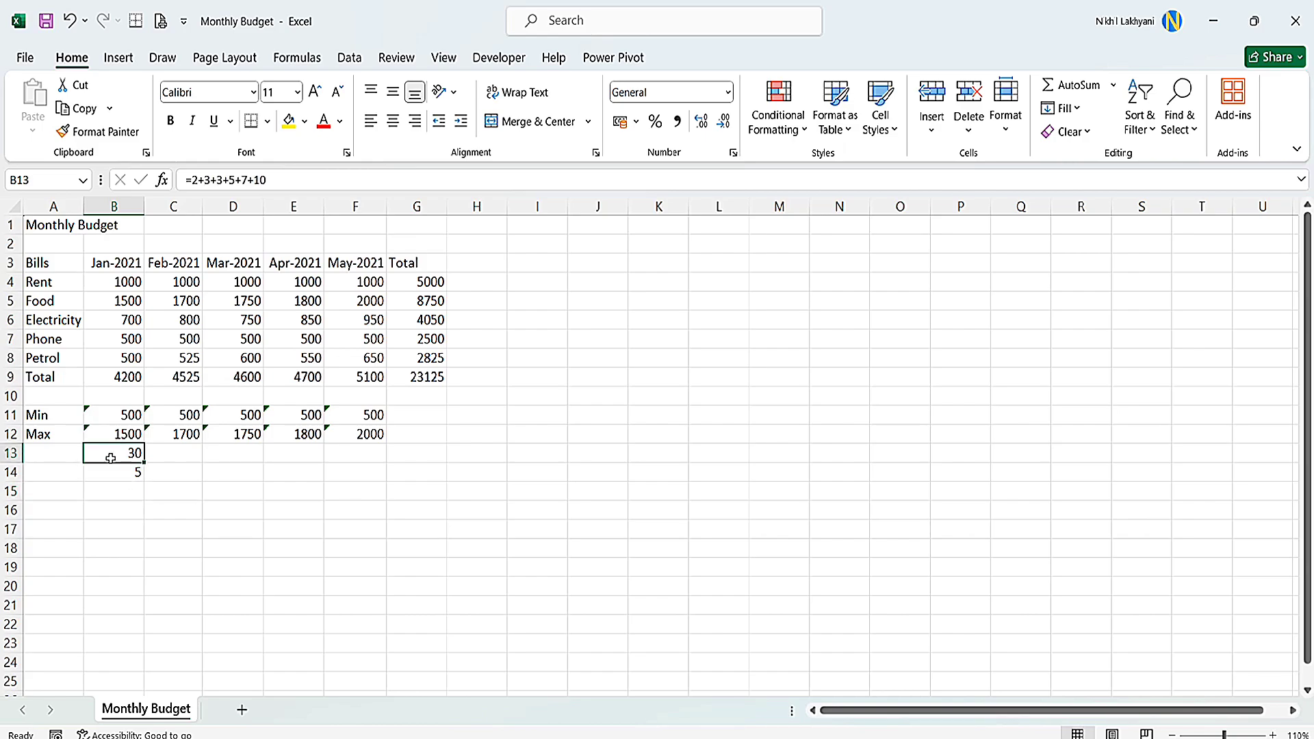
key(Delete)
click(118, 473)
key(Delete)
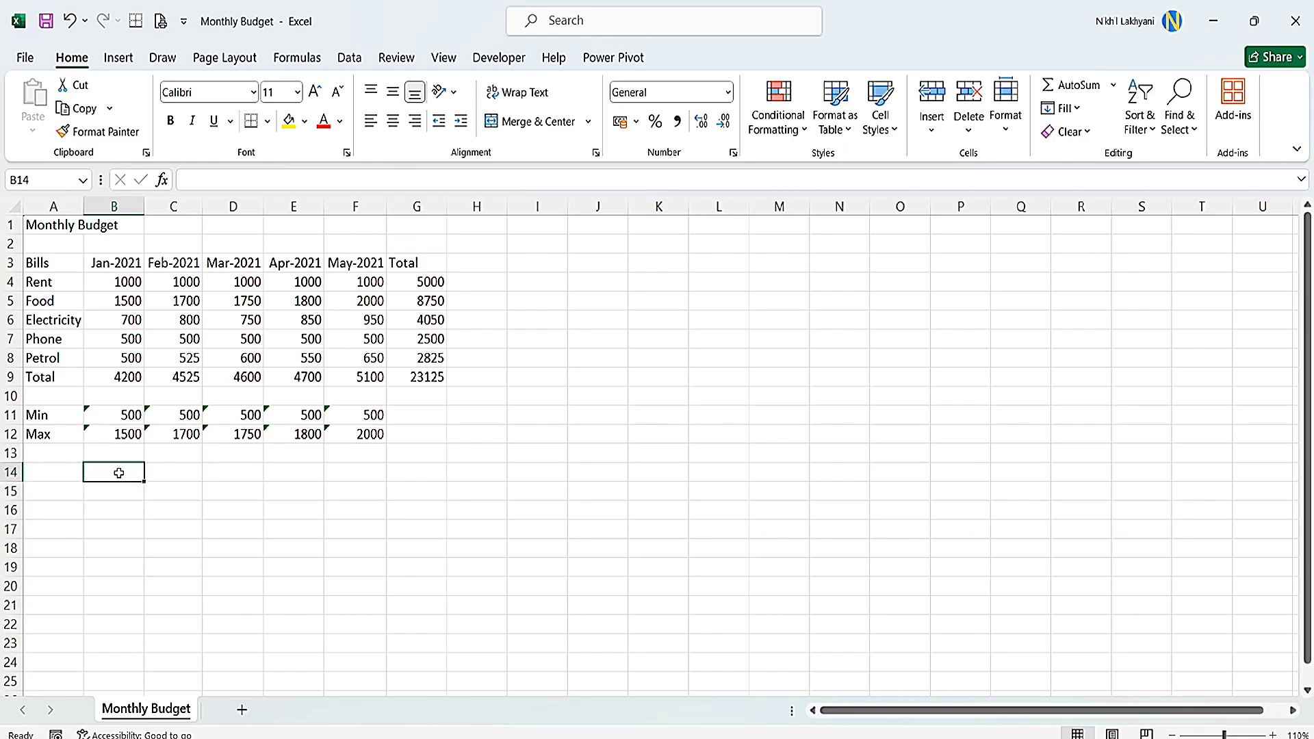
Step: Enter the row label Average in cell A13, below the Max label
click(67, 448)
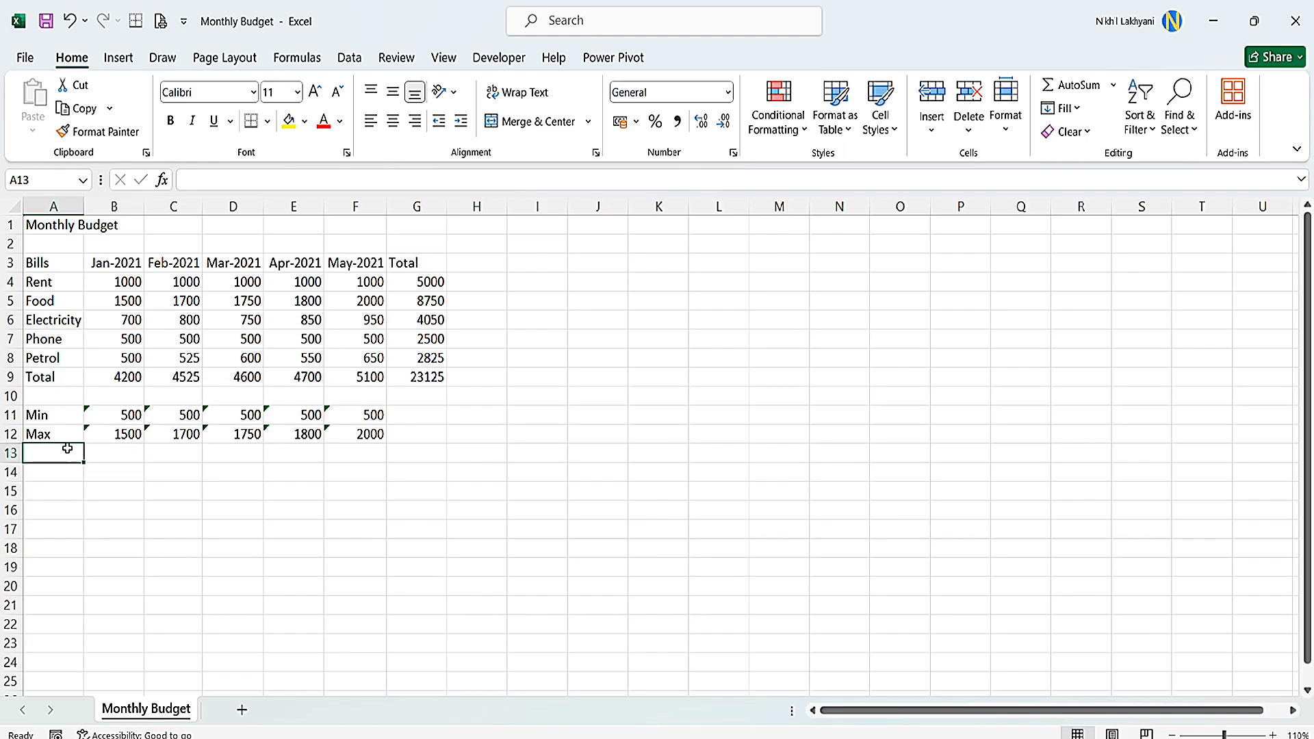
text(Aver)
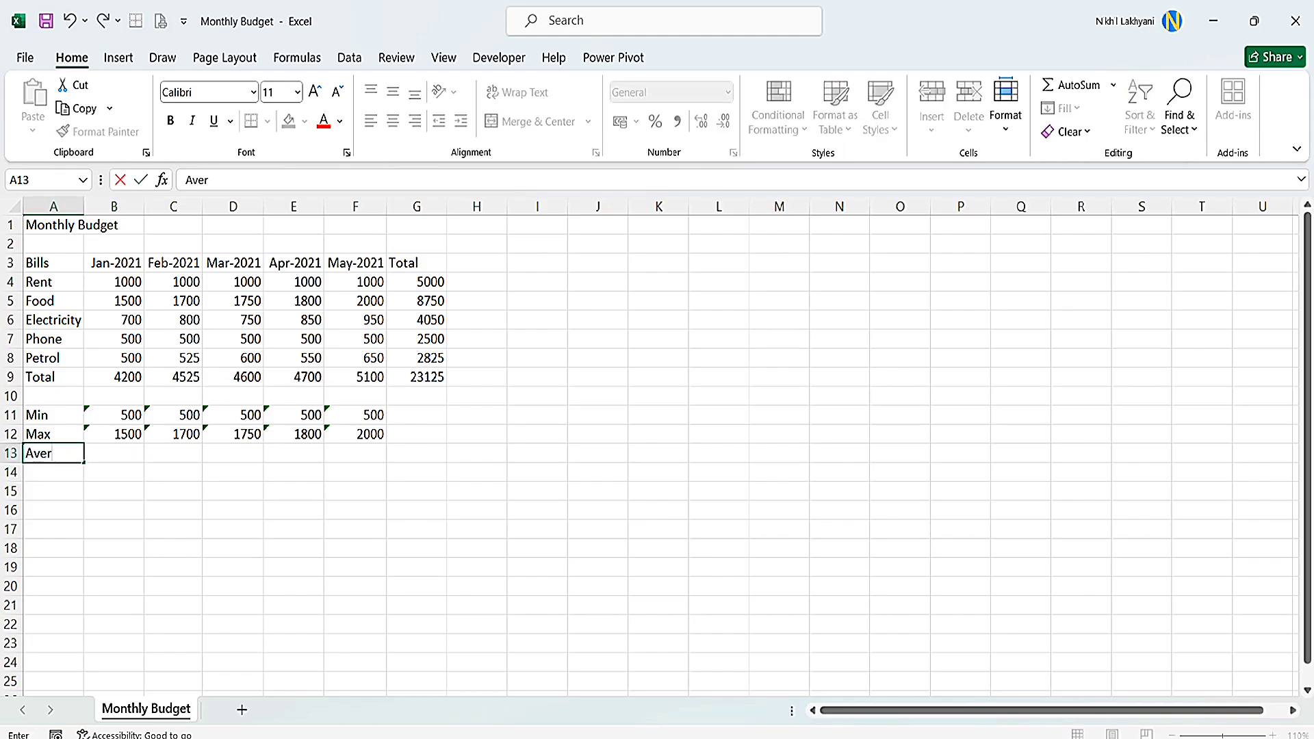
text(age)
key(Return)
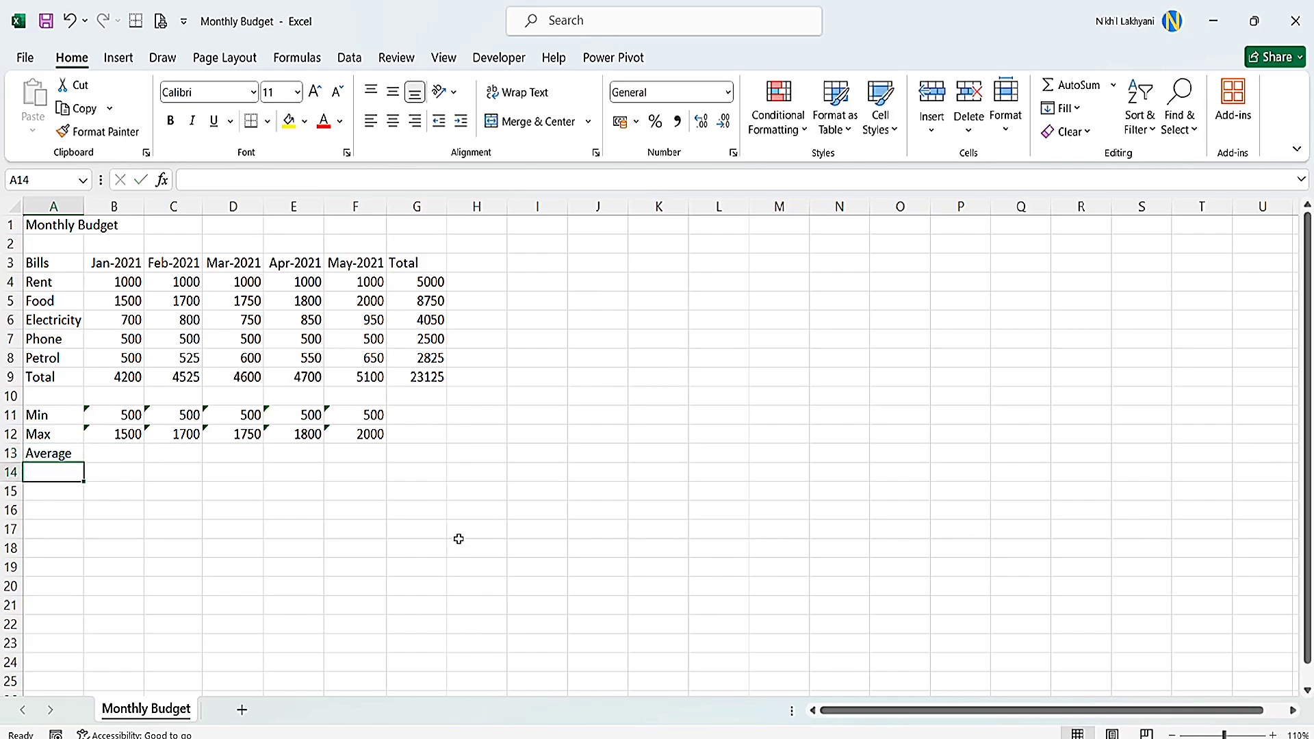
Step: Enter the formula =AVERAGE(B4:B8) in cell B13 to average the Jan-2021 bills
click(124, 454)
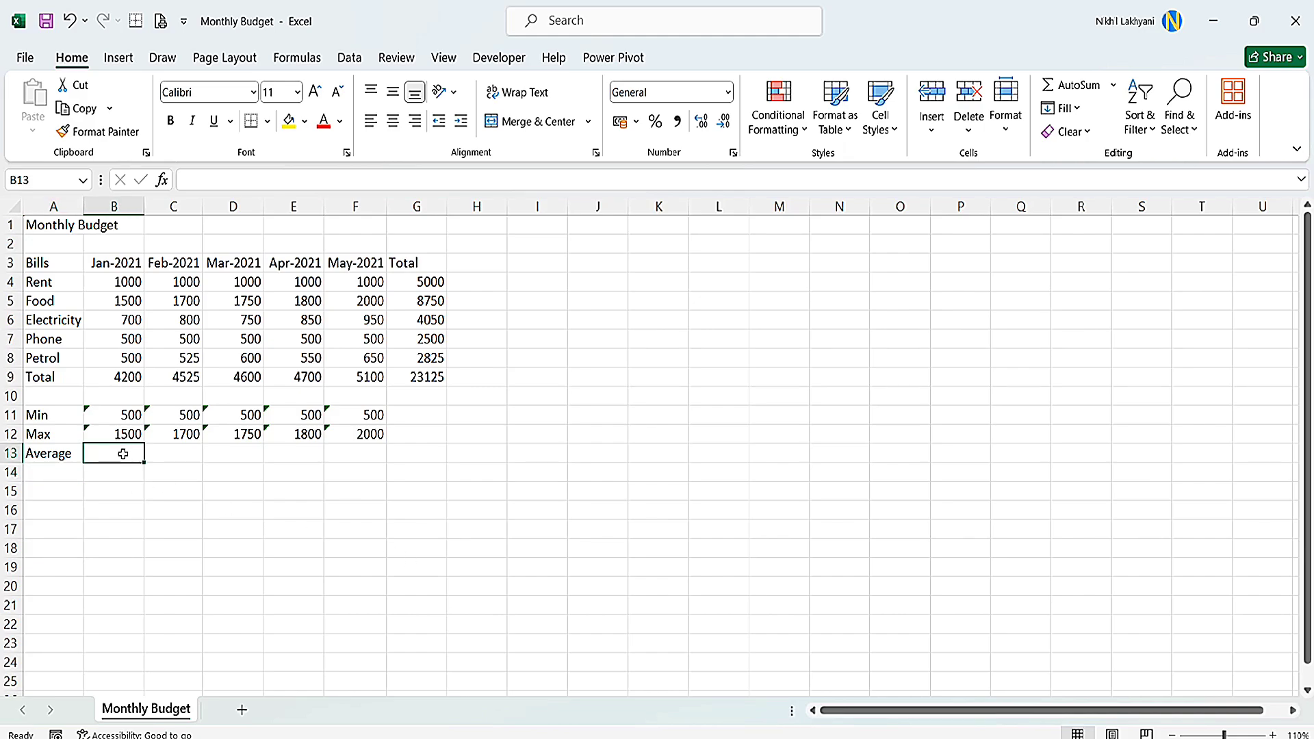
text(=)
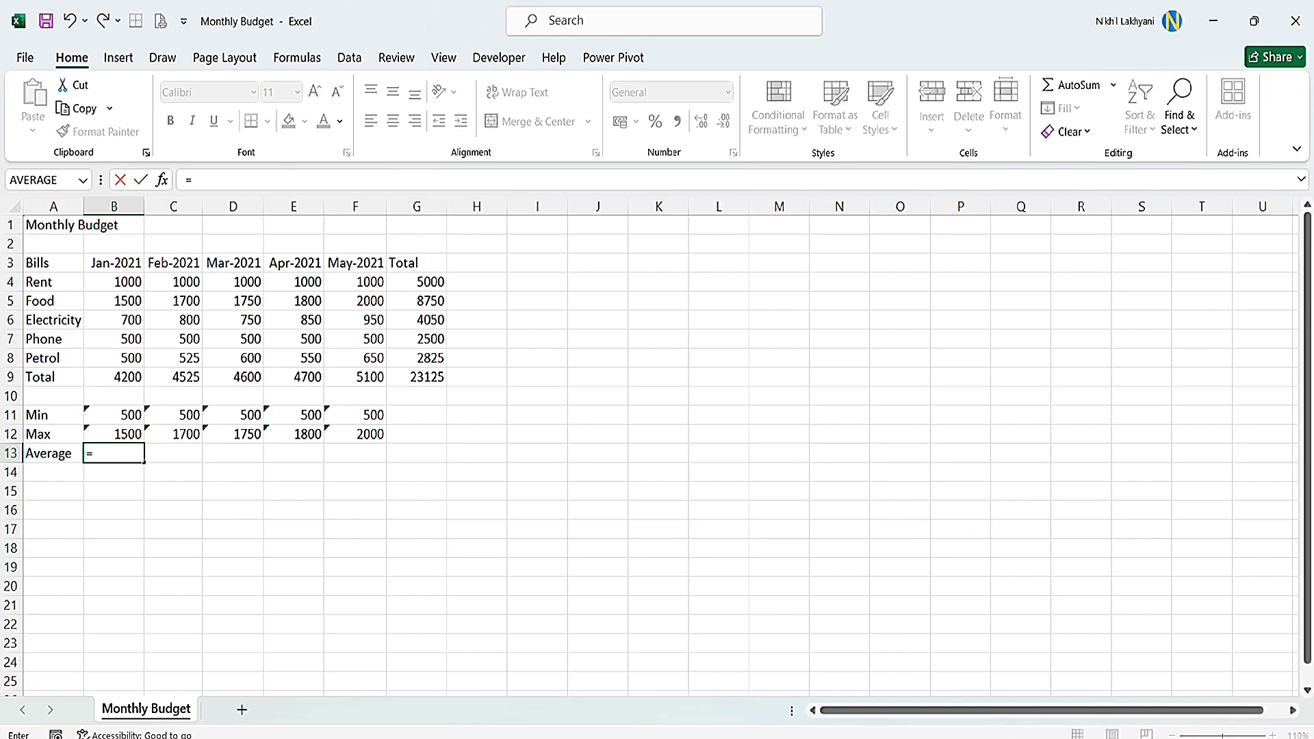
text(Average)
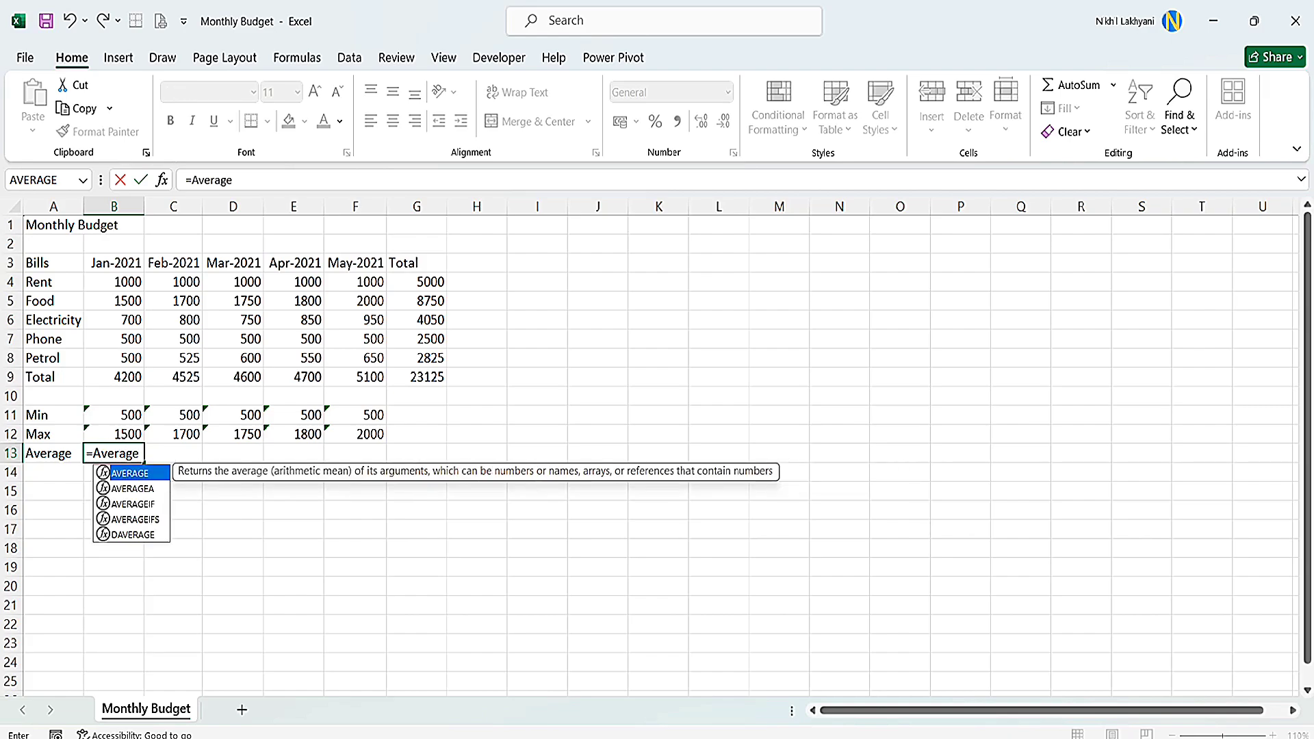
text(()
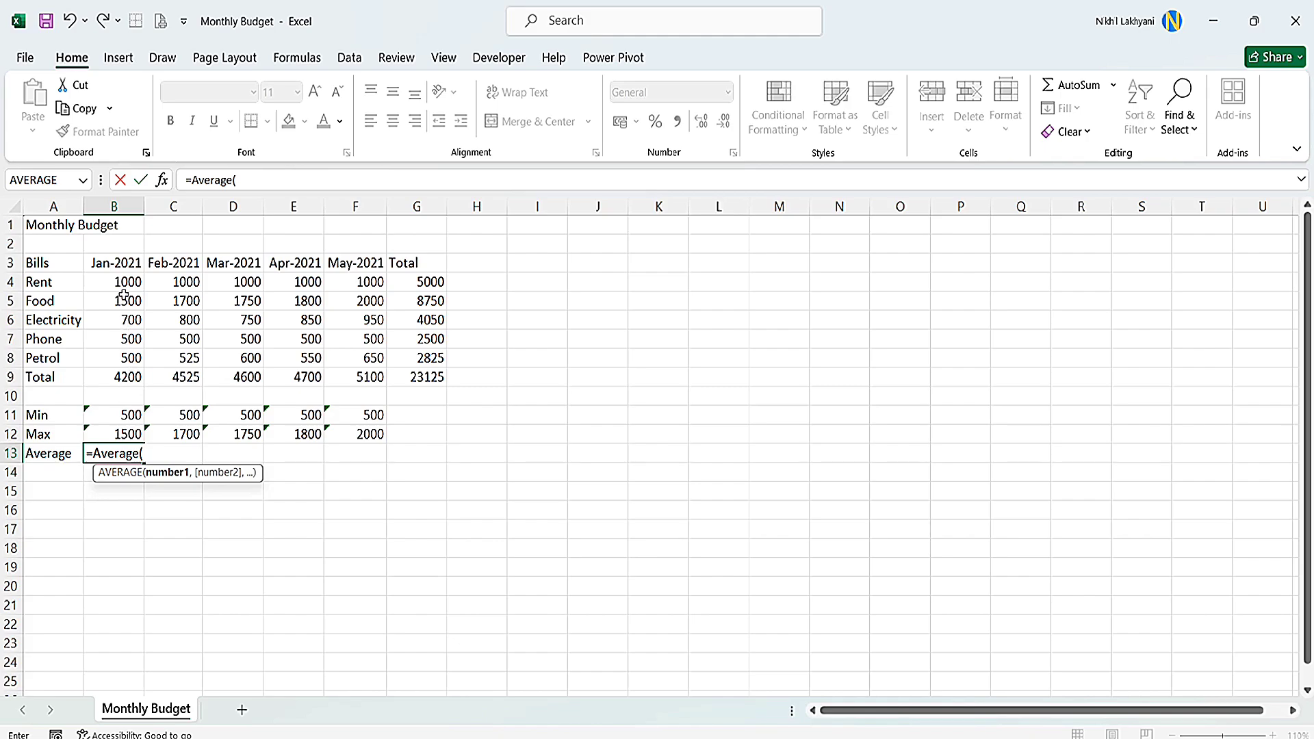
drag(121, 280, 110, 353)
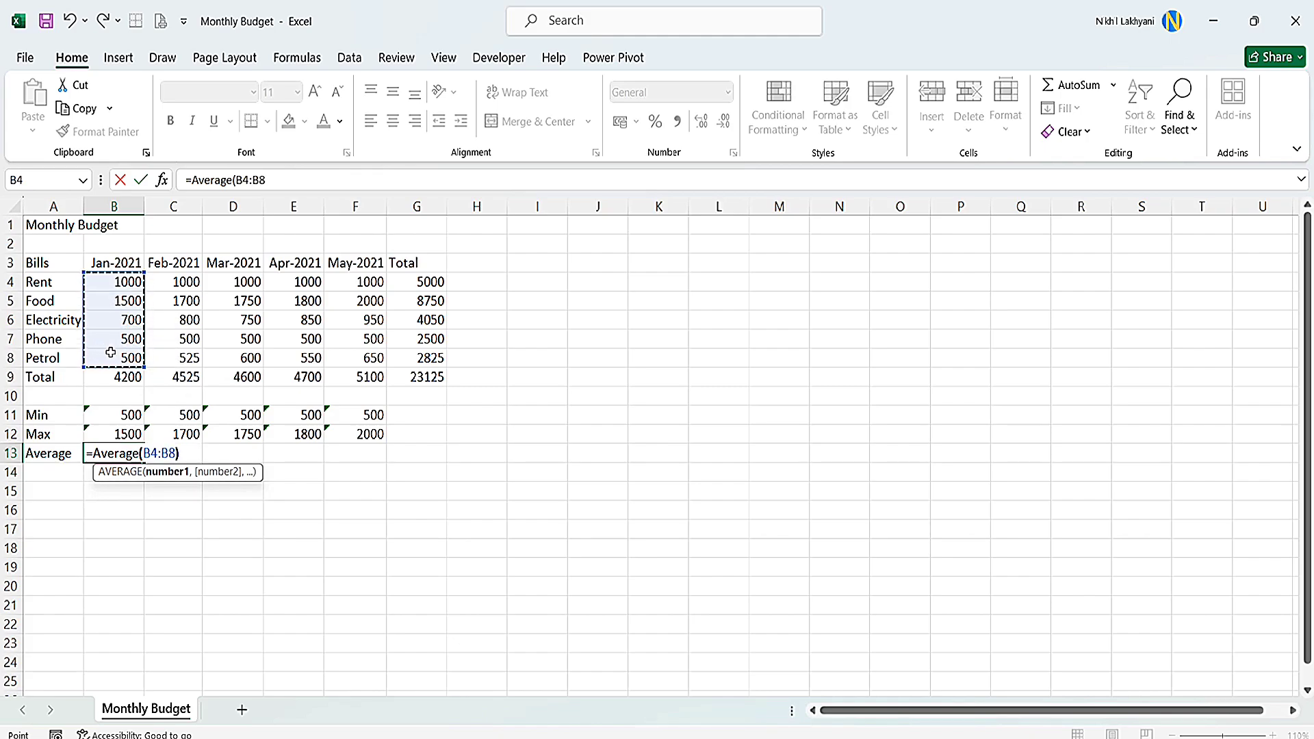
text())
key(Return)
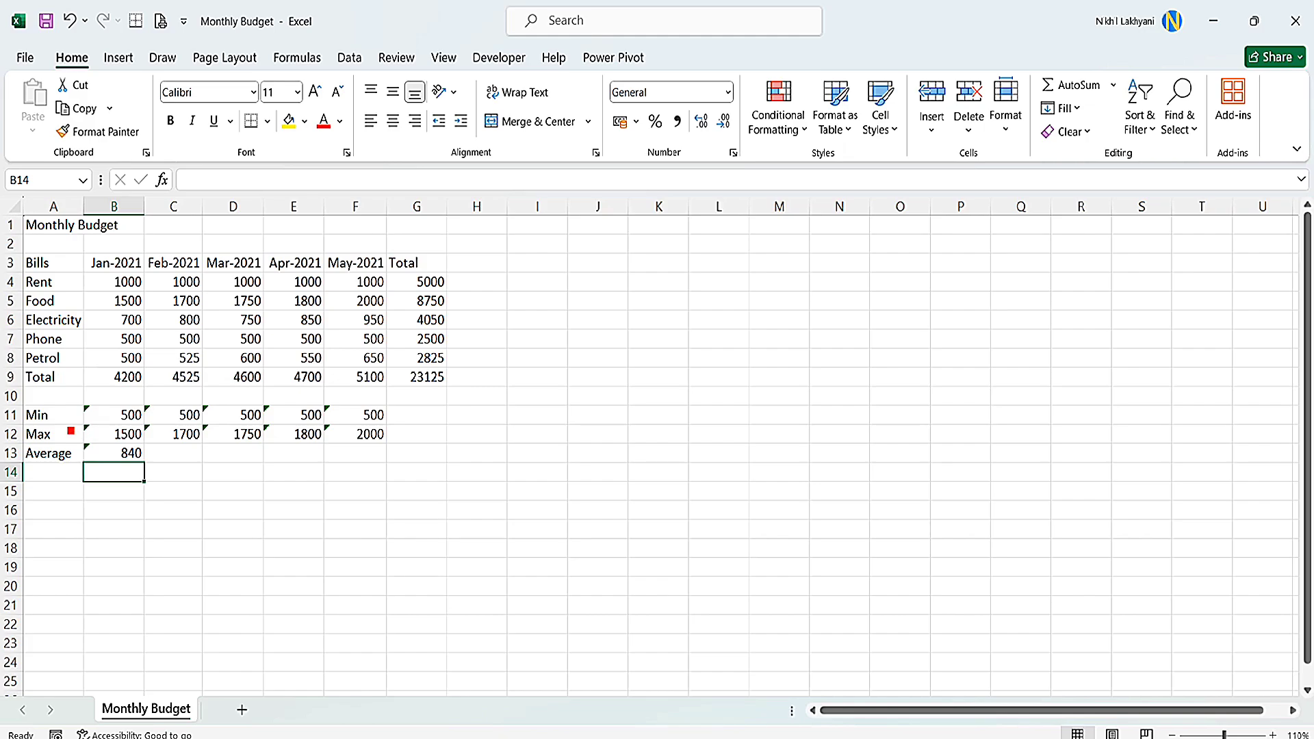
drag(71, 430, 166, 485)
key(Escape)
Step: Insert AutoSum's Average function in cell C13 for the Feb-2021 bills, using the range C4:C8
click(178, 453)
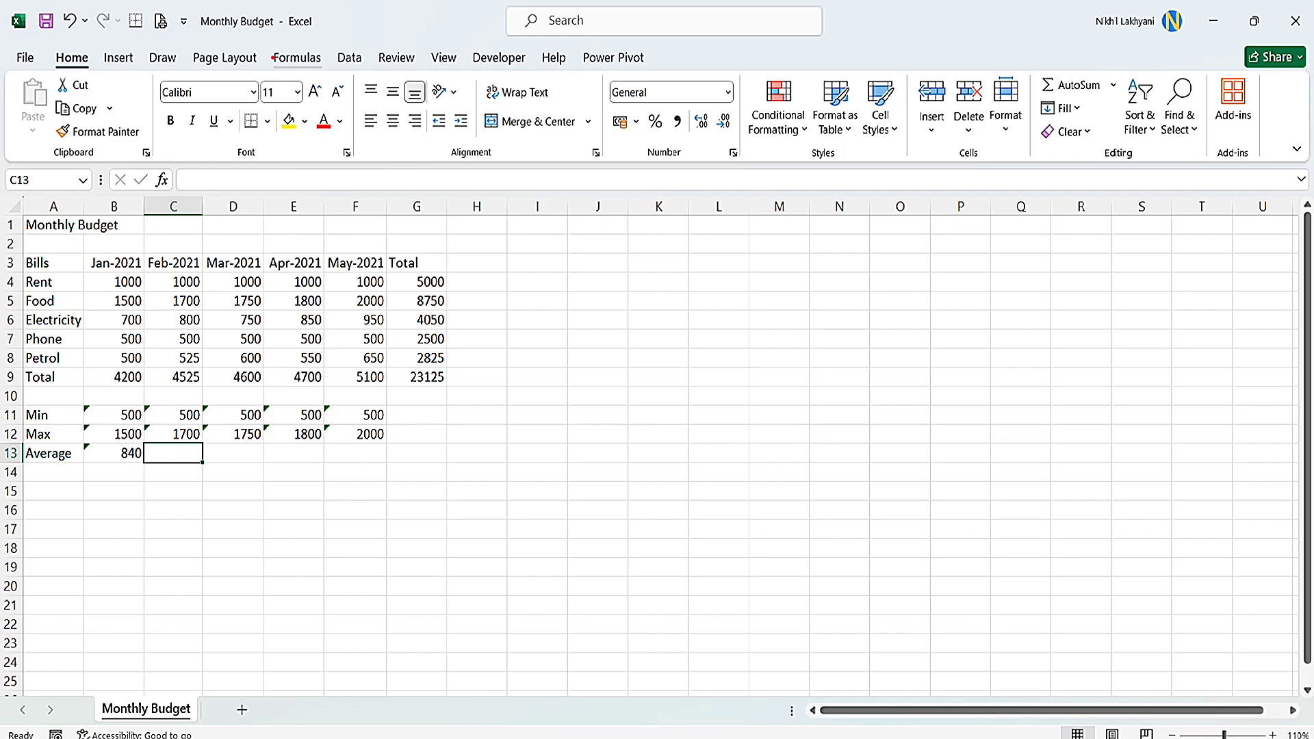
click(311, 63)
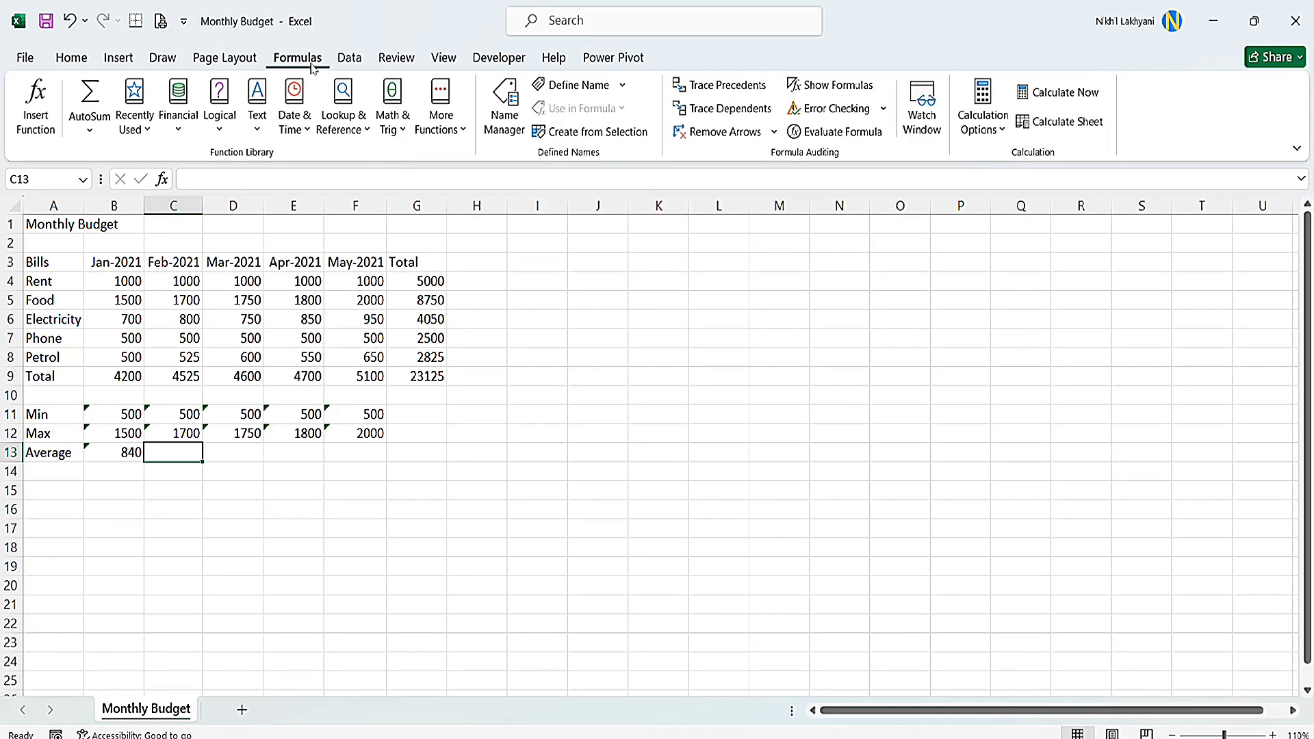
click(90, 131)
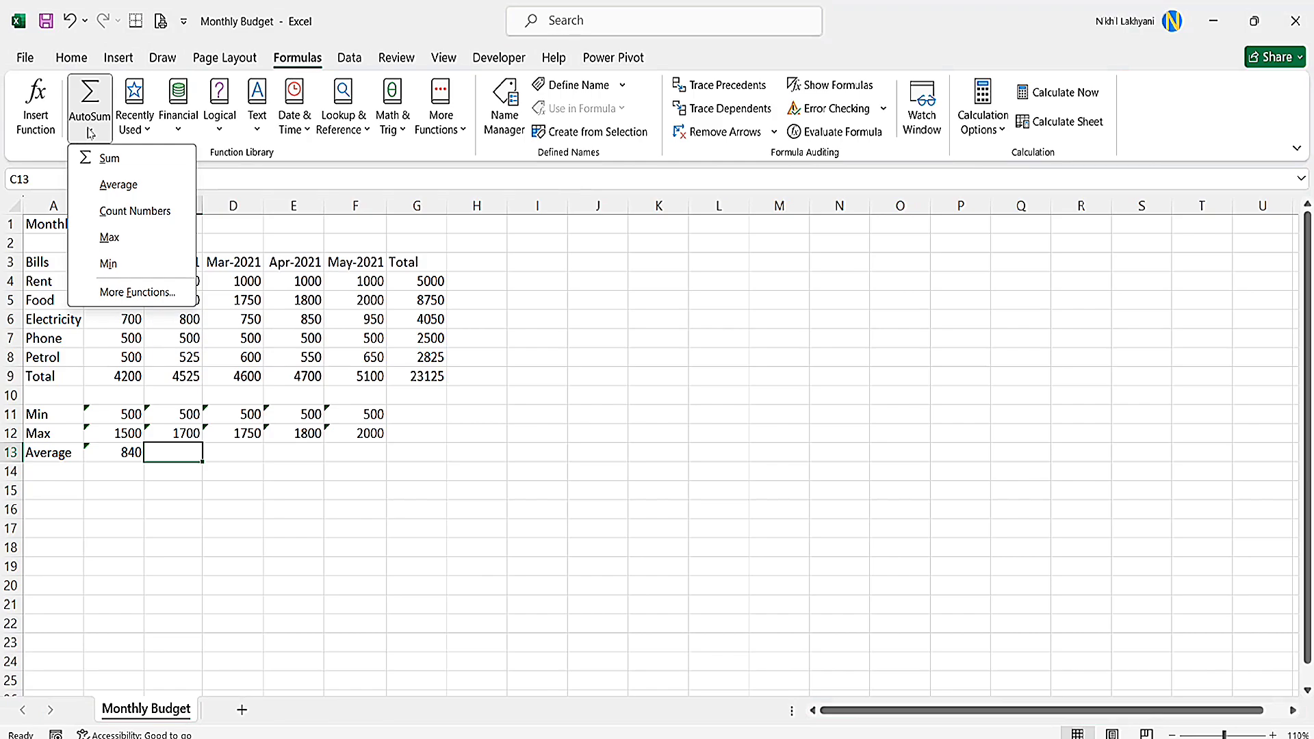
click(101, 185)
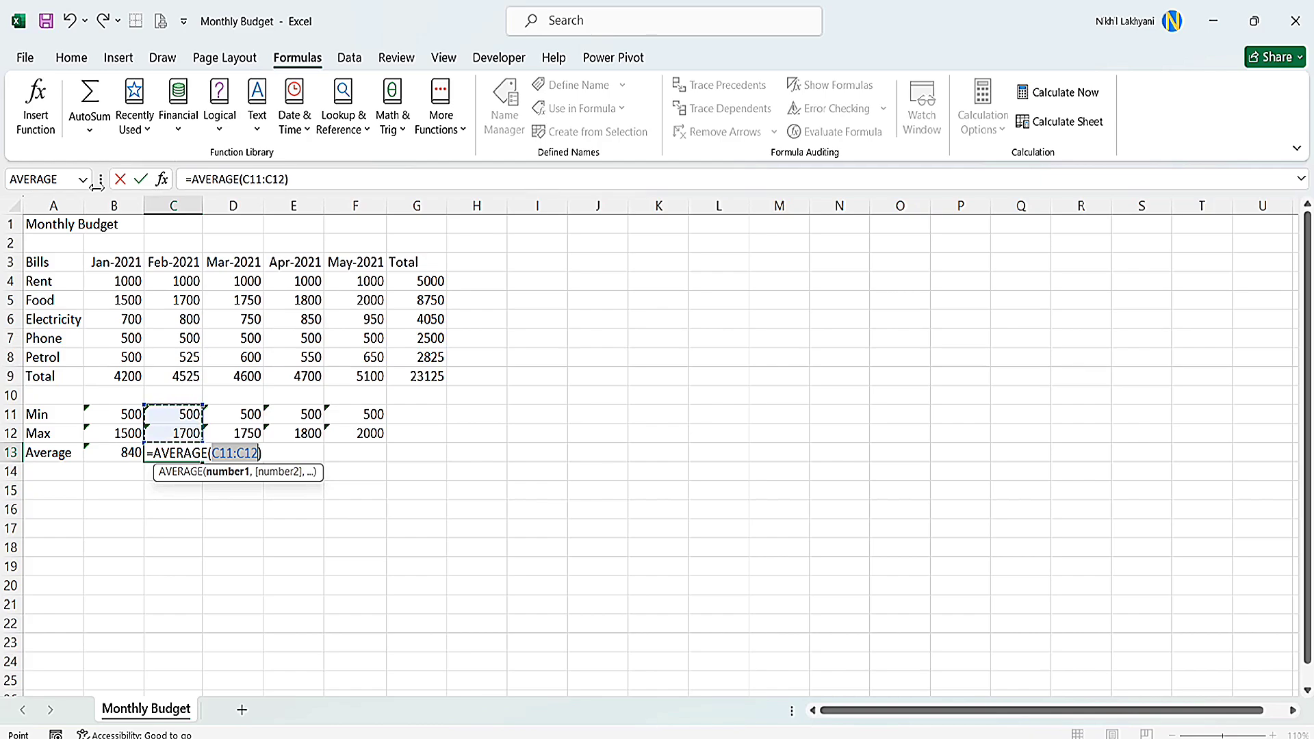
drag(186, 281, 194, 354)
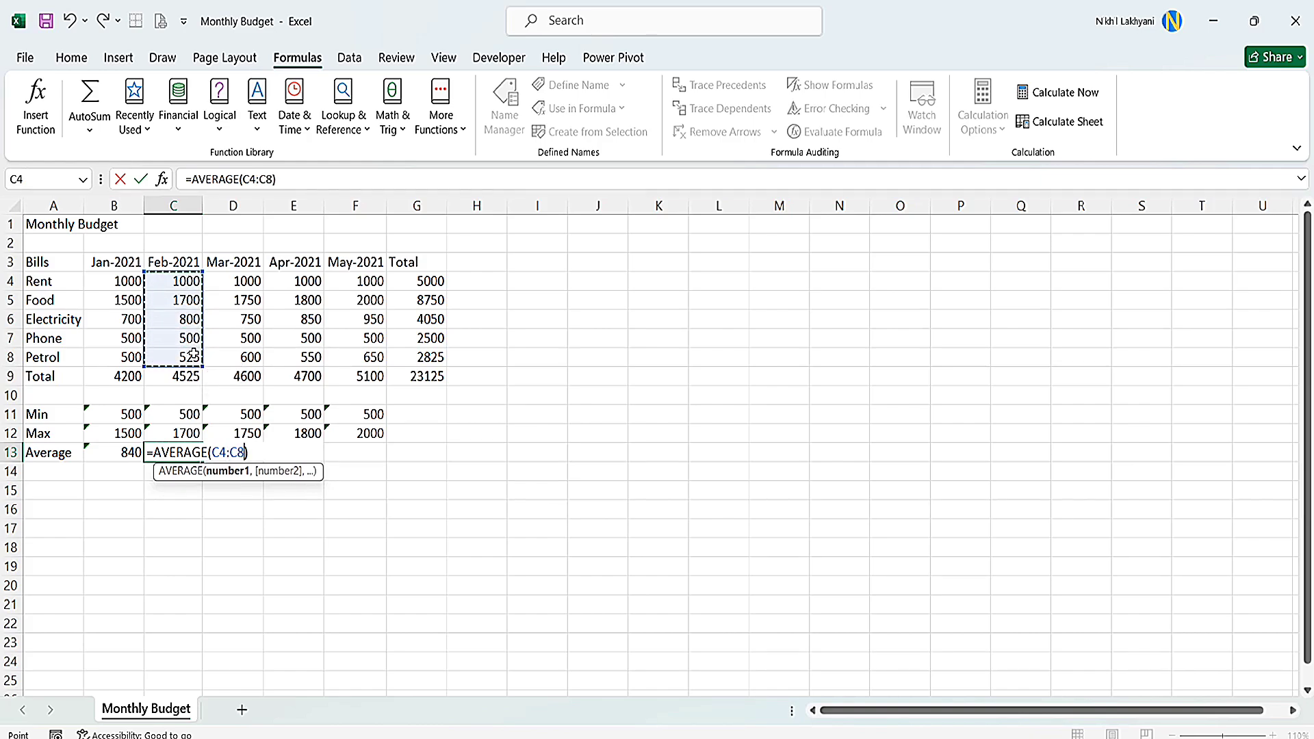
key(Return)
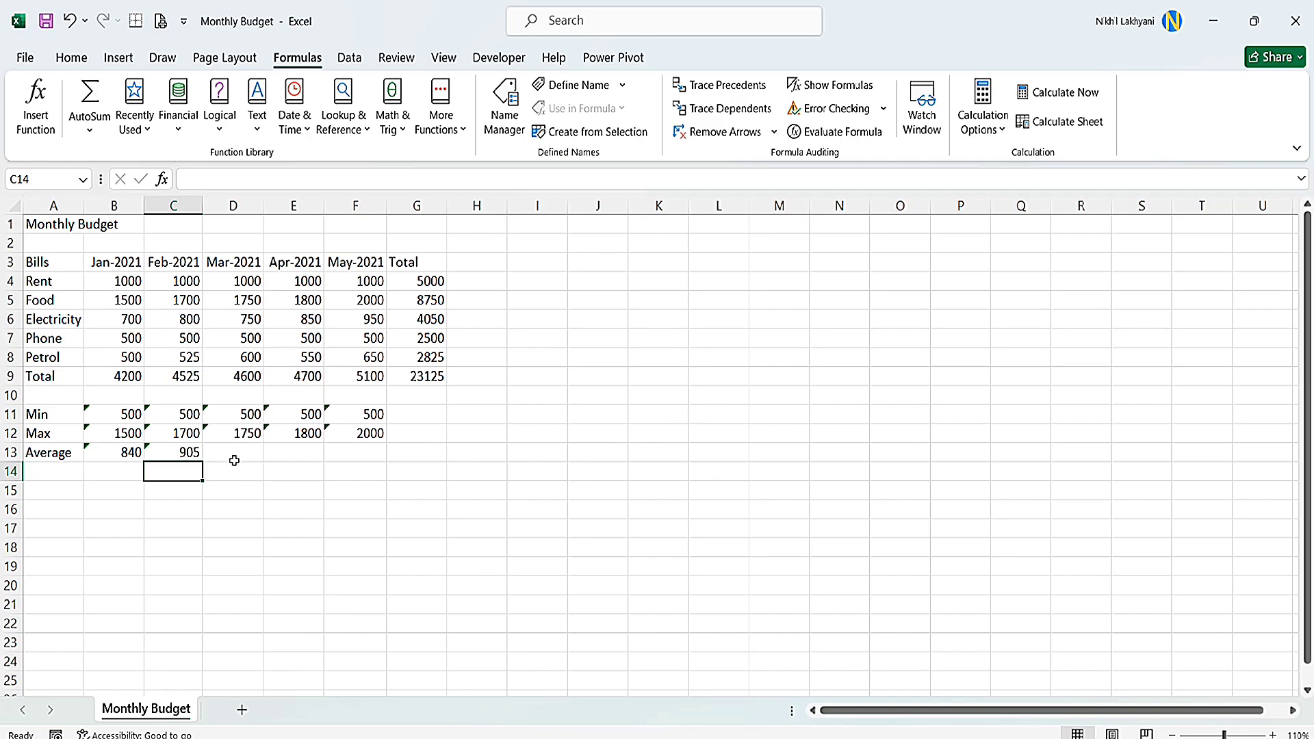
Step: Insert the statistical AVERAGE function in cell D13 with Number1 set to D4:D8, and fill the formula across to F13
click(238, 450)
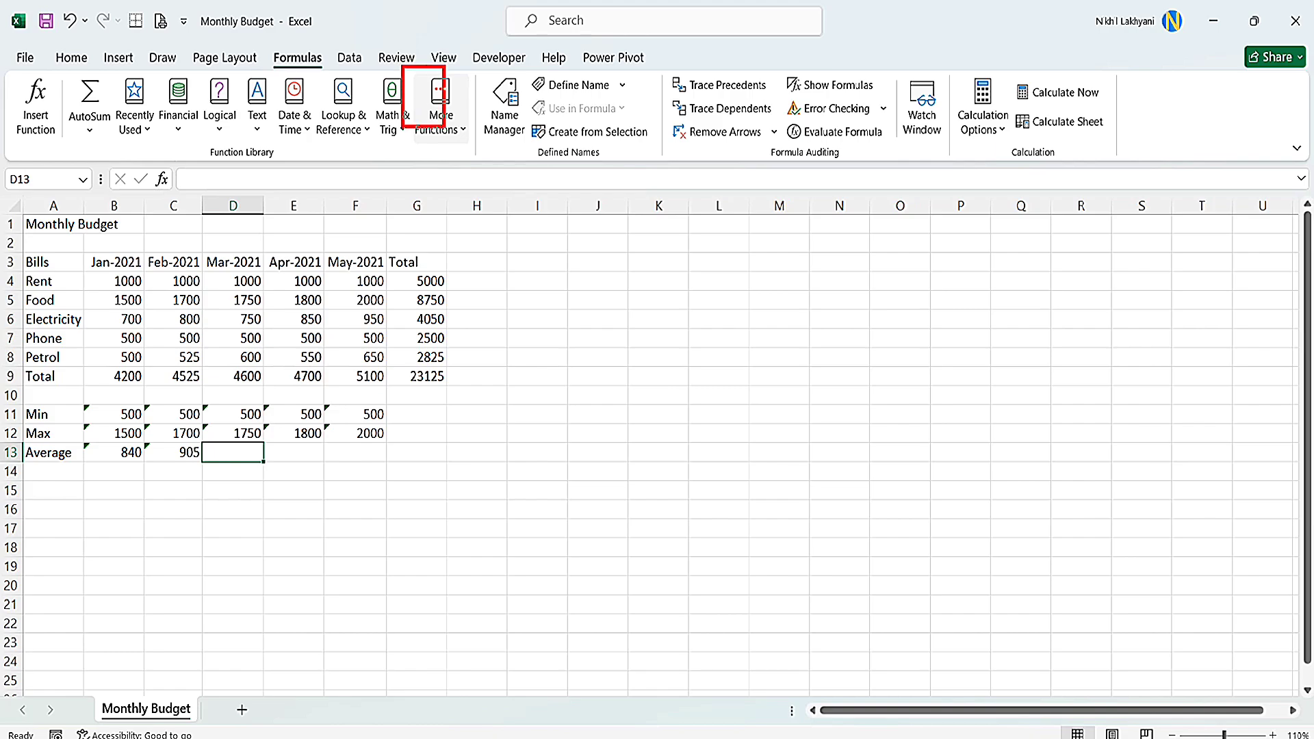
click(460, 137)
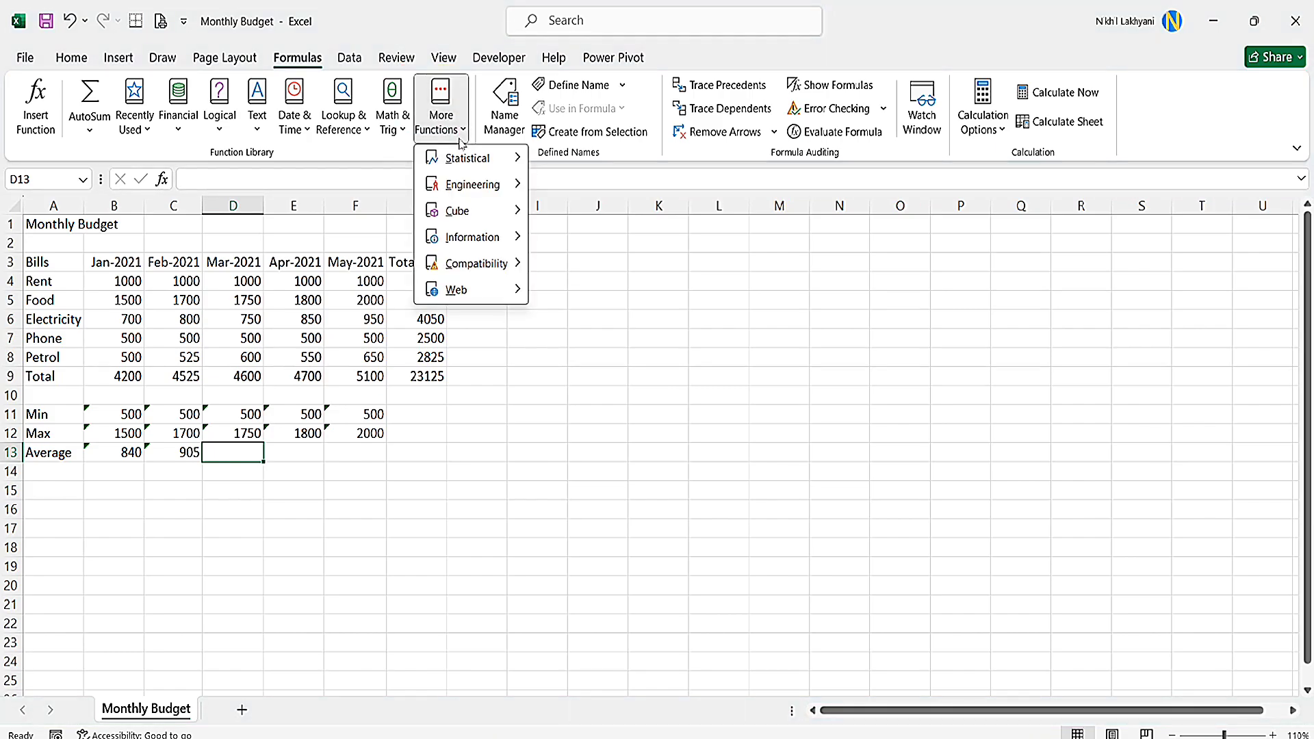
mouse_move(471, 164)
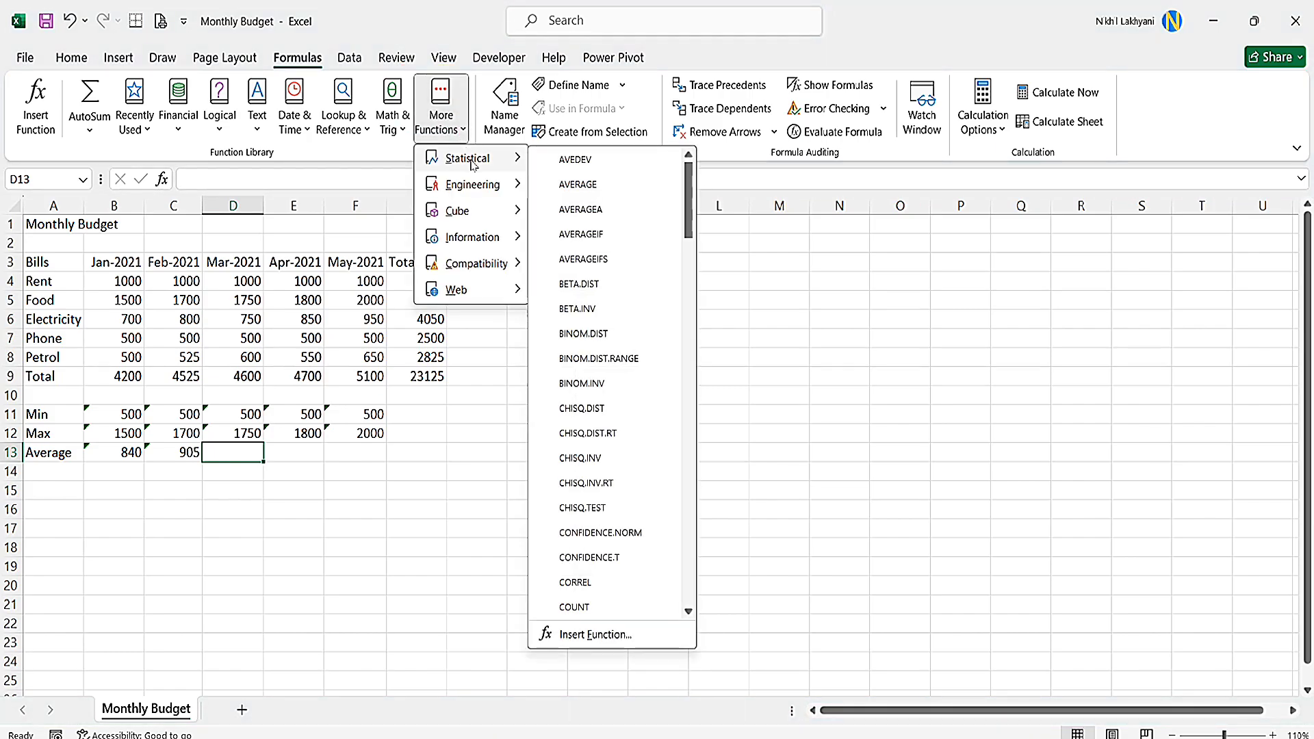
click(578, 184)
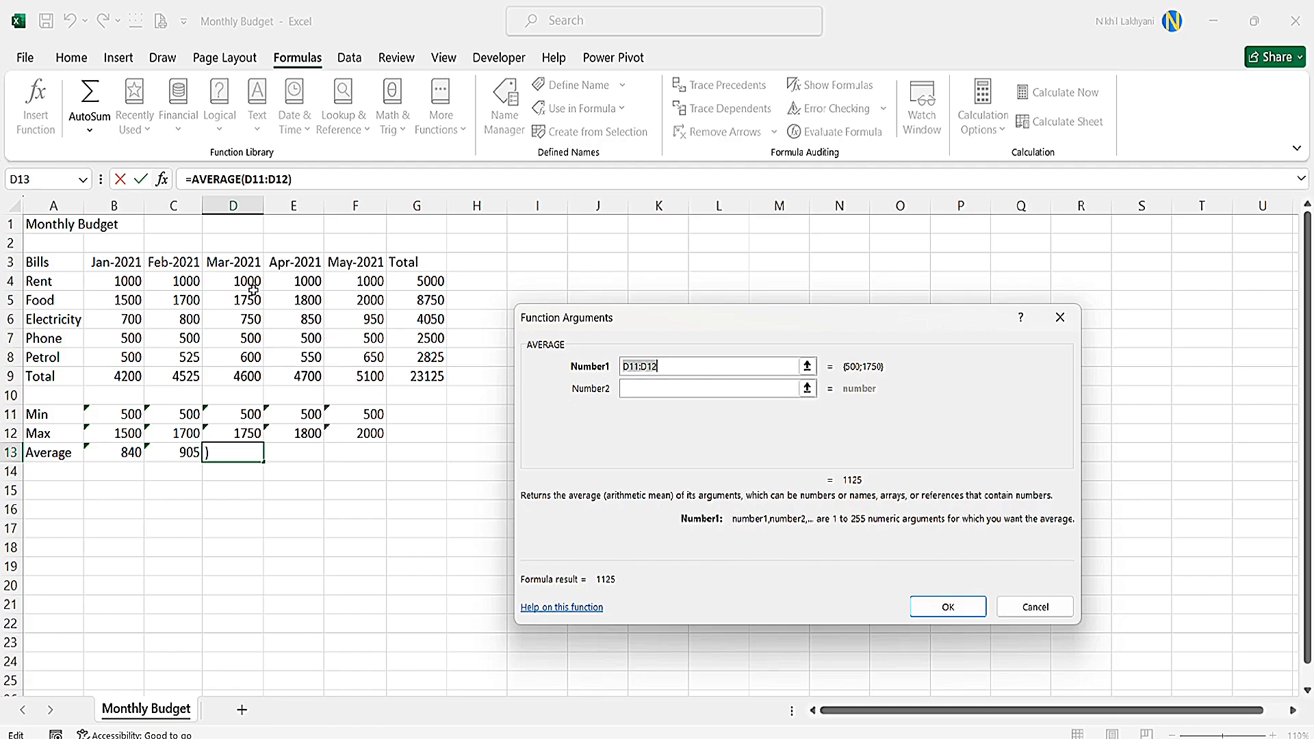
drag(250, 284, 311, 359)
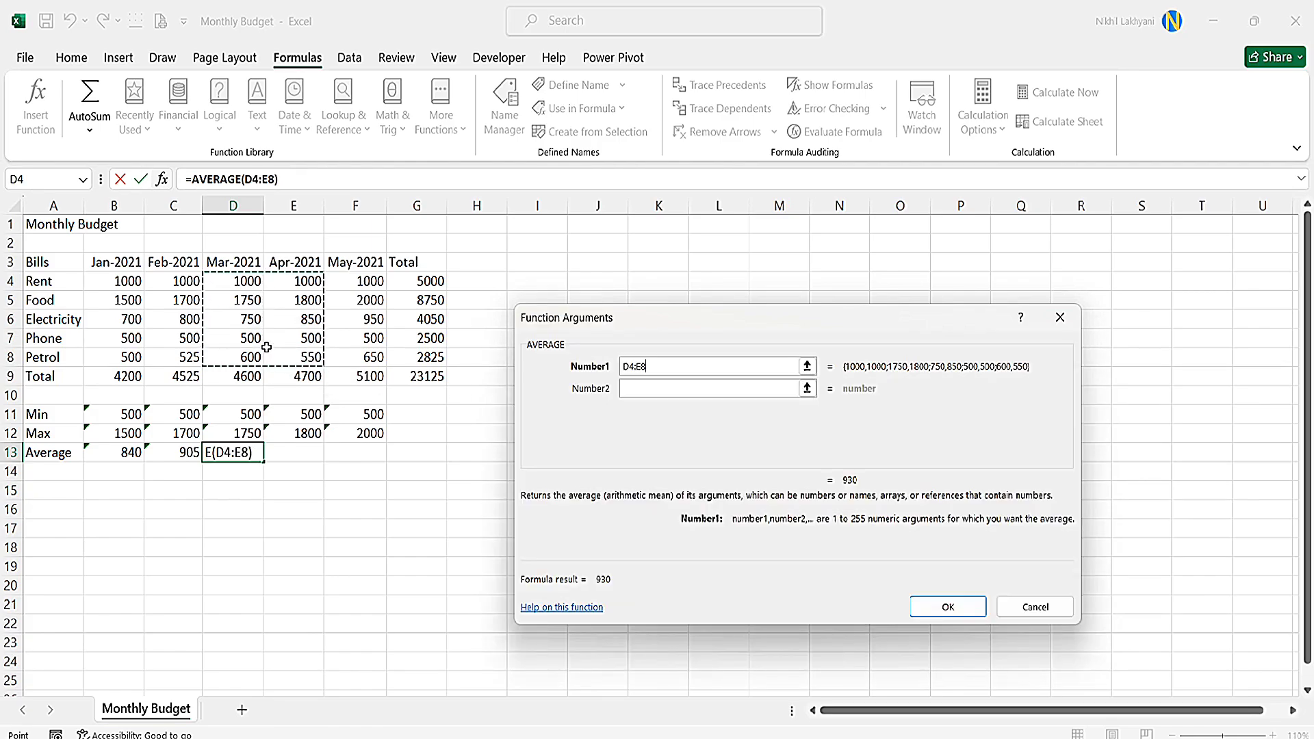
drag(246, 282, 237, 357)
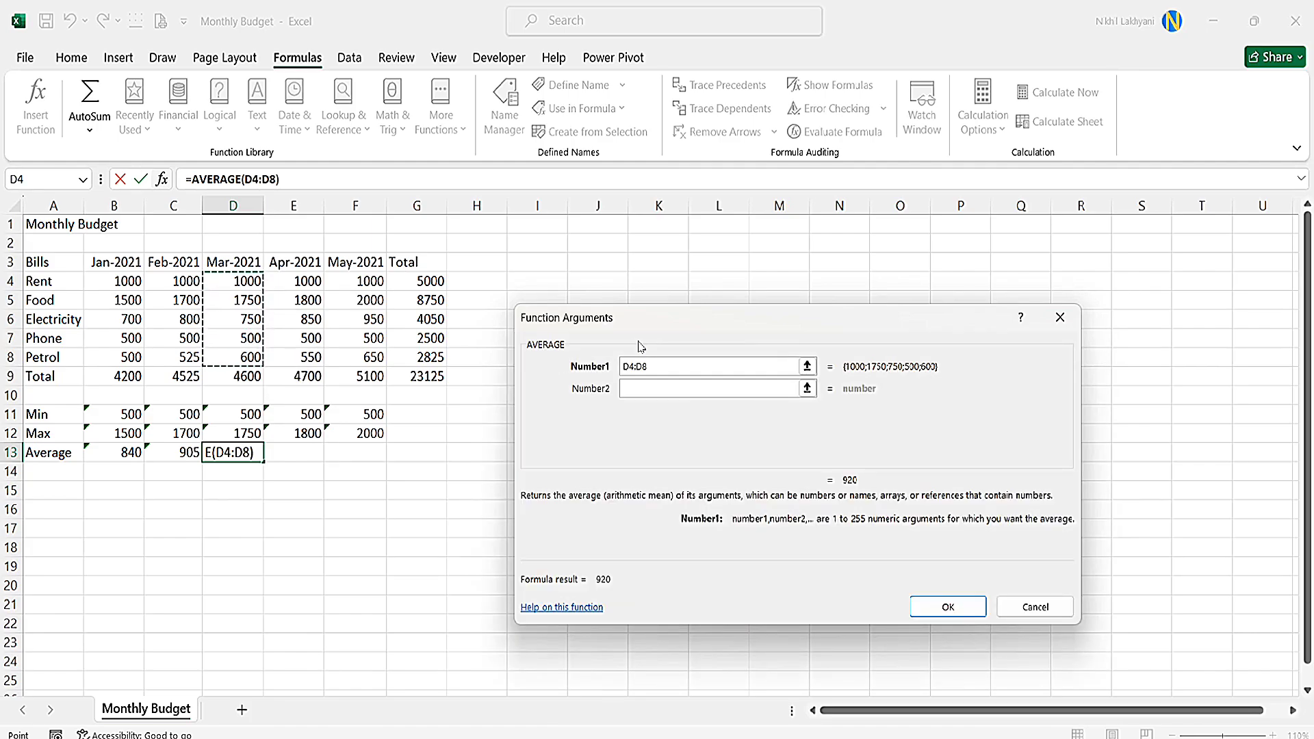
click(950, 606)
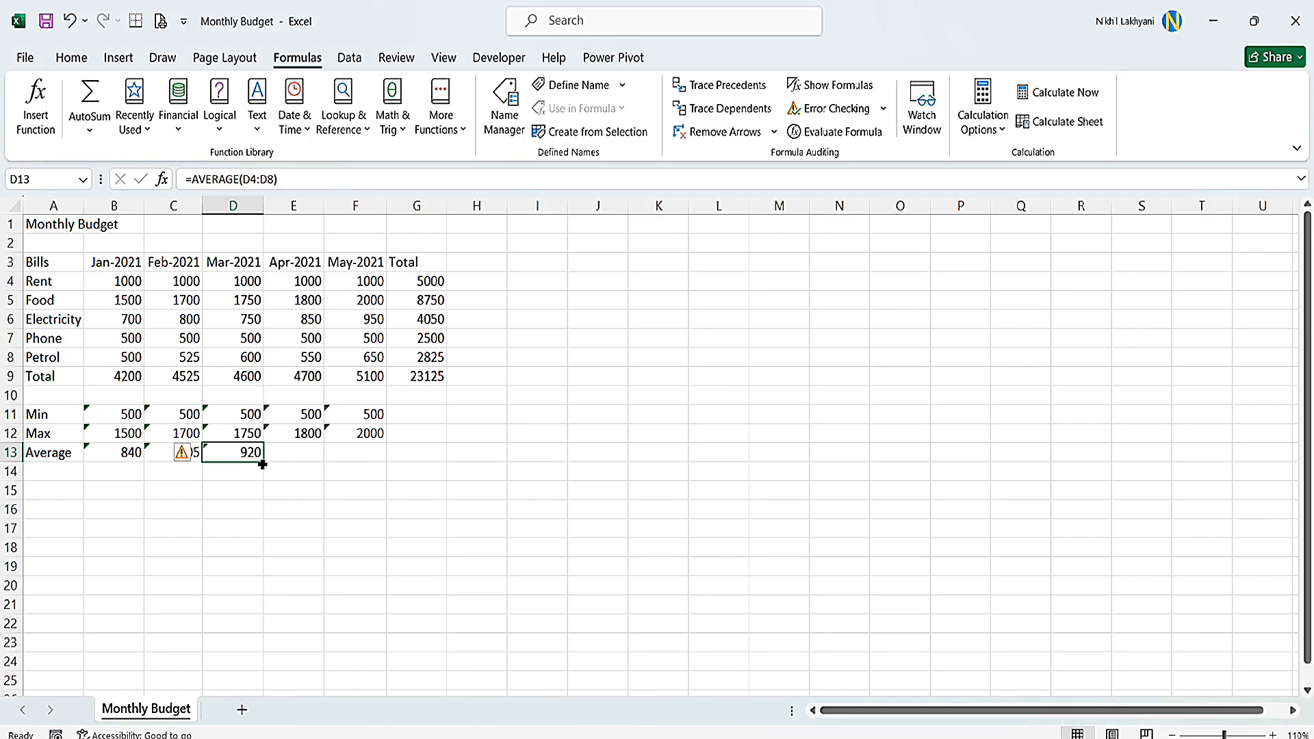
drag(264, 460, 369, 466)
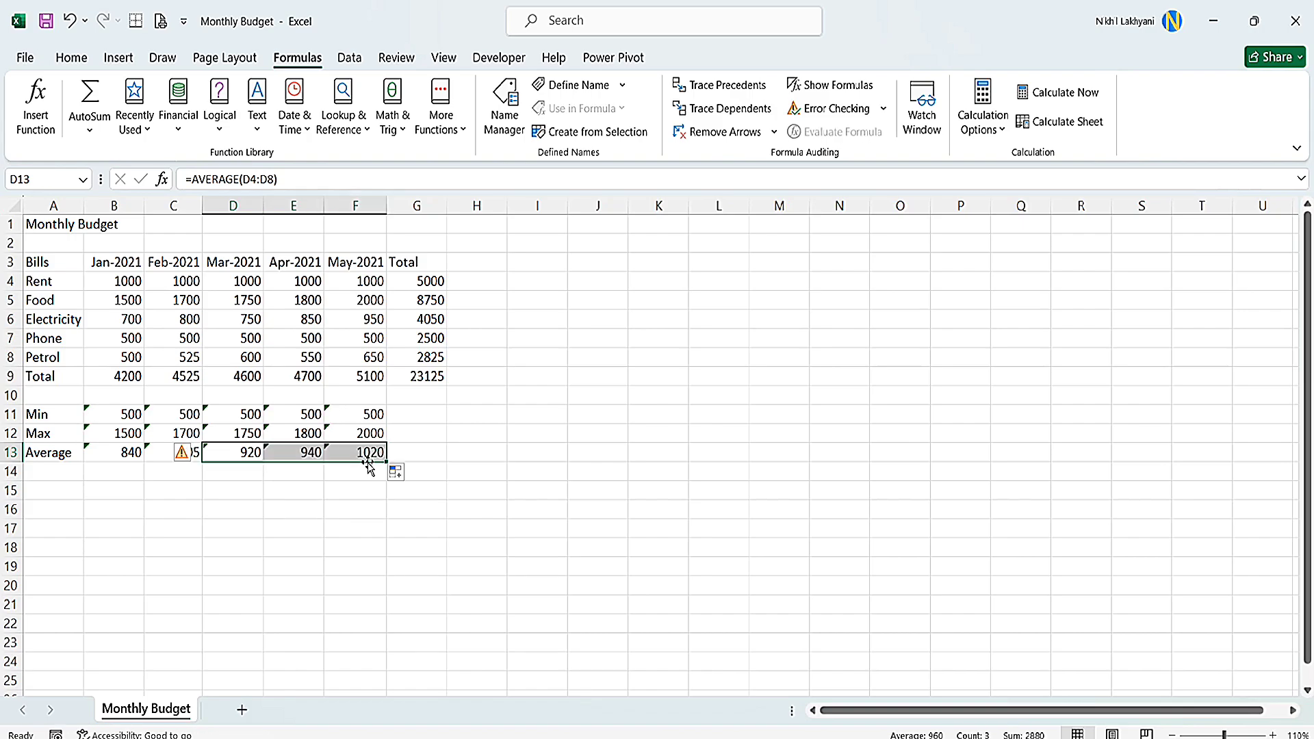